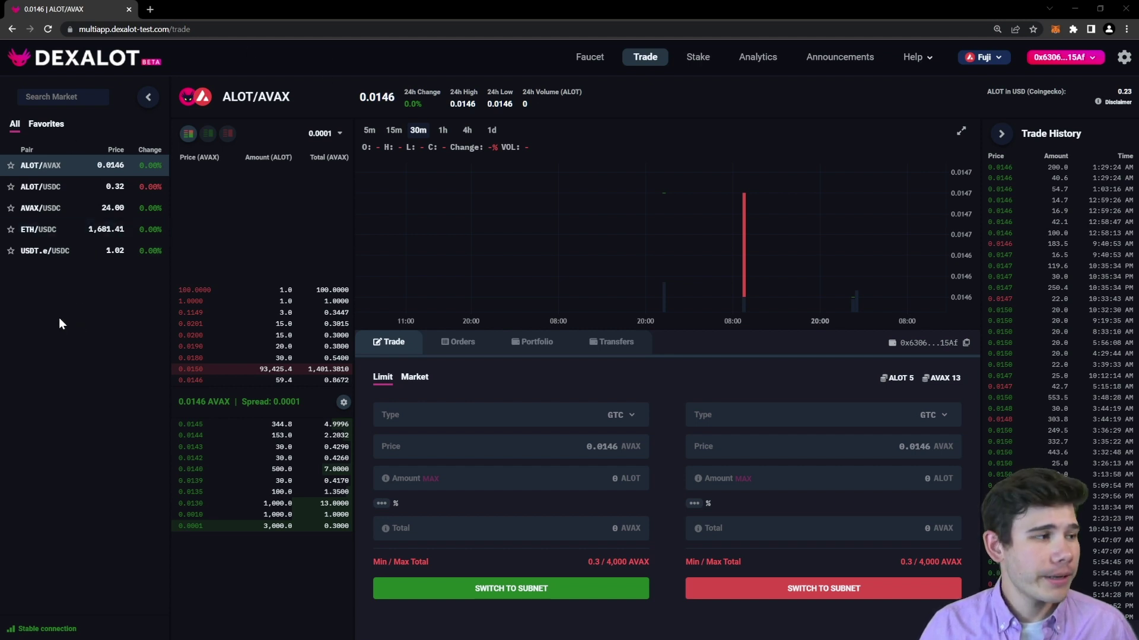
Browse the ALOT/USDC and AVAX/USDC markets, then return to the ALOT/AVAX market.
{"action": "left_click", "coordinate": [74, 196]}
{"action": "left_click", "coordinate": [81, 209]}
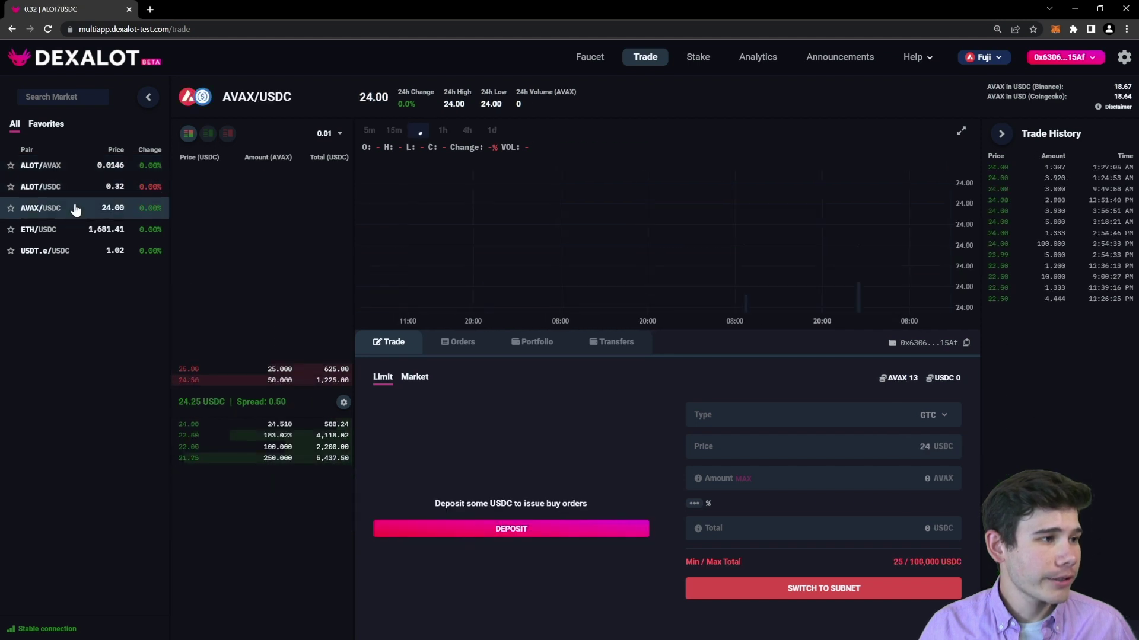
{"action": "left_click", "coordinate": [81, 193]}
{"action": "left_click", "coordinate": [17, 165]}
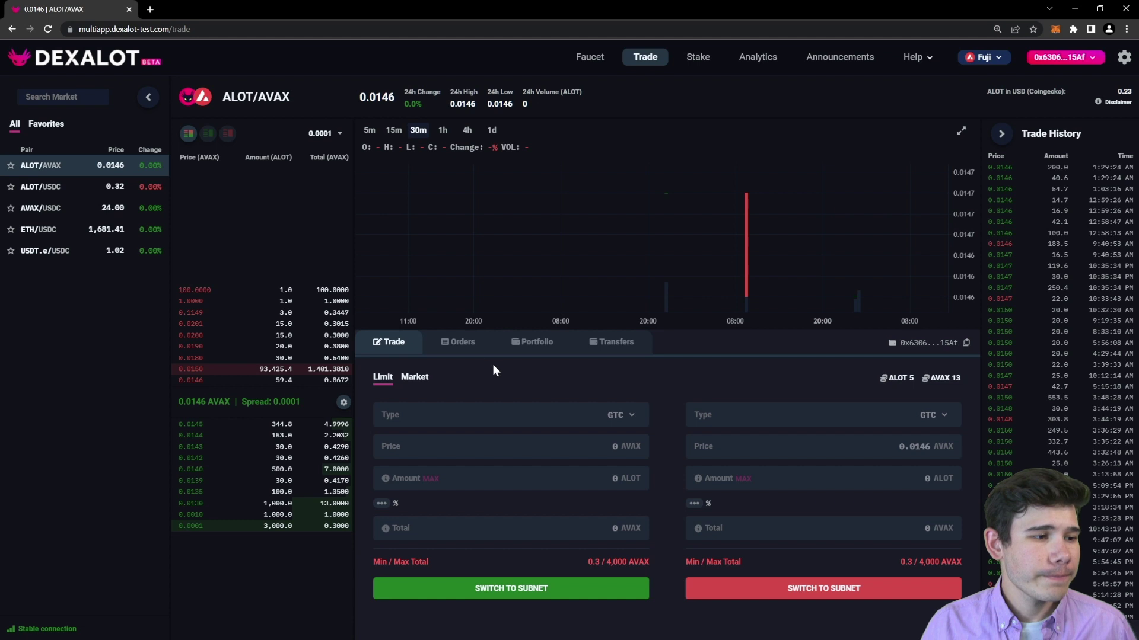
Review open and closed orders, token balances and transfer history, then return to the order forms.
{"action": "left_click", "coordinate": [459, 342]}
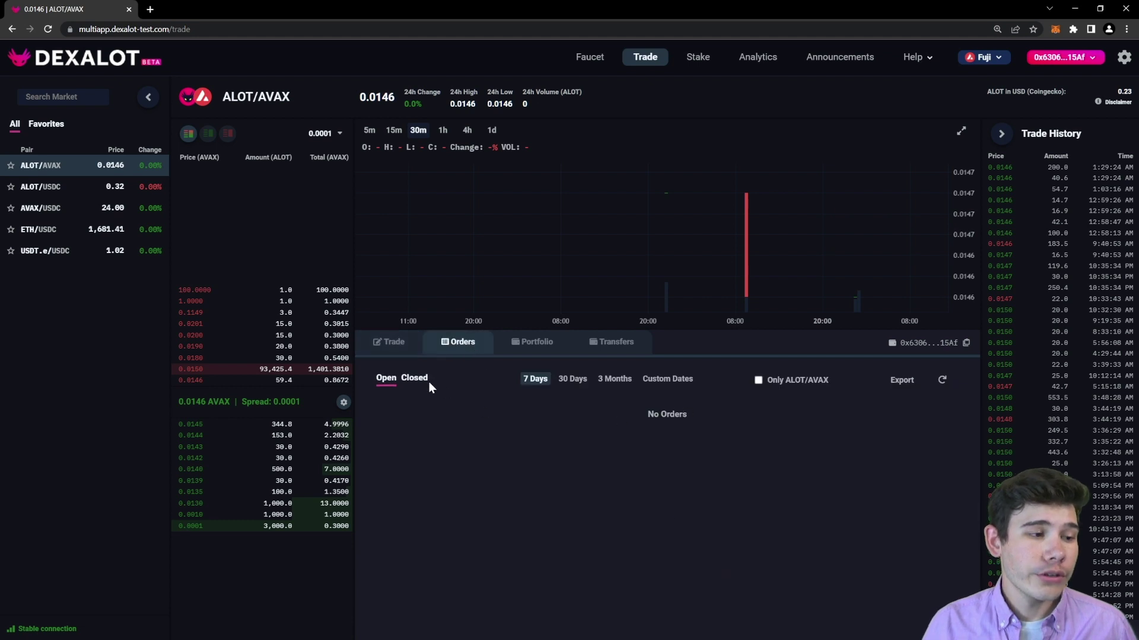
{"action": "left_click", "coordinate": [414, 378]}
{"action": "left_click", "coordinate": [387, 379]}
{"action": "left_click", "coordinate": [530, 342]}
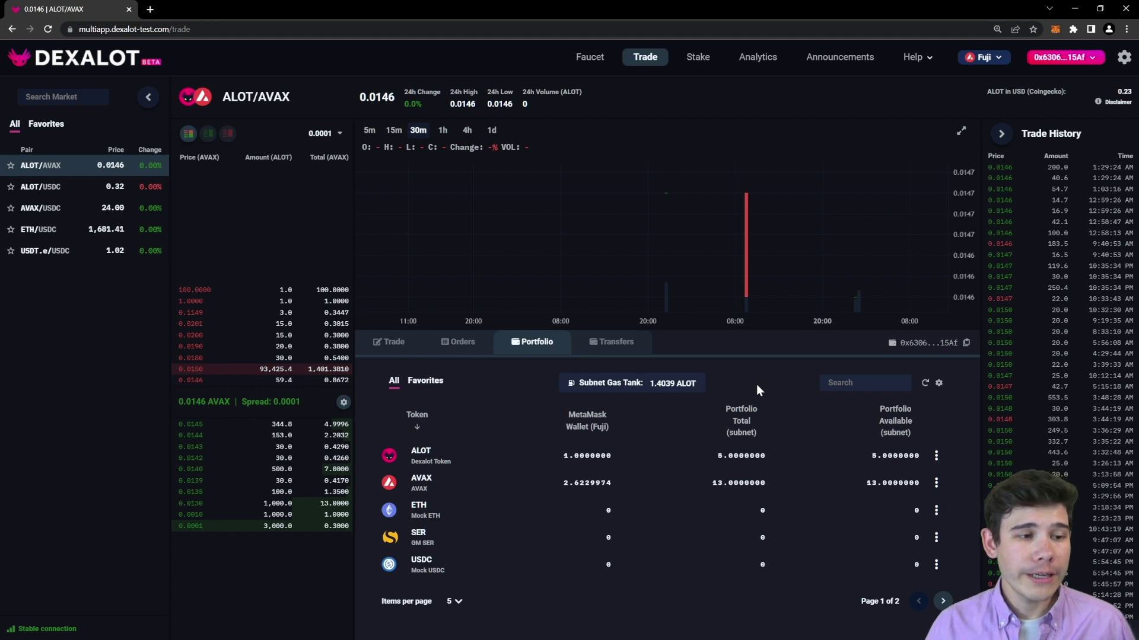
{"action": "left_click", "coordinate": [616, 342]}
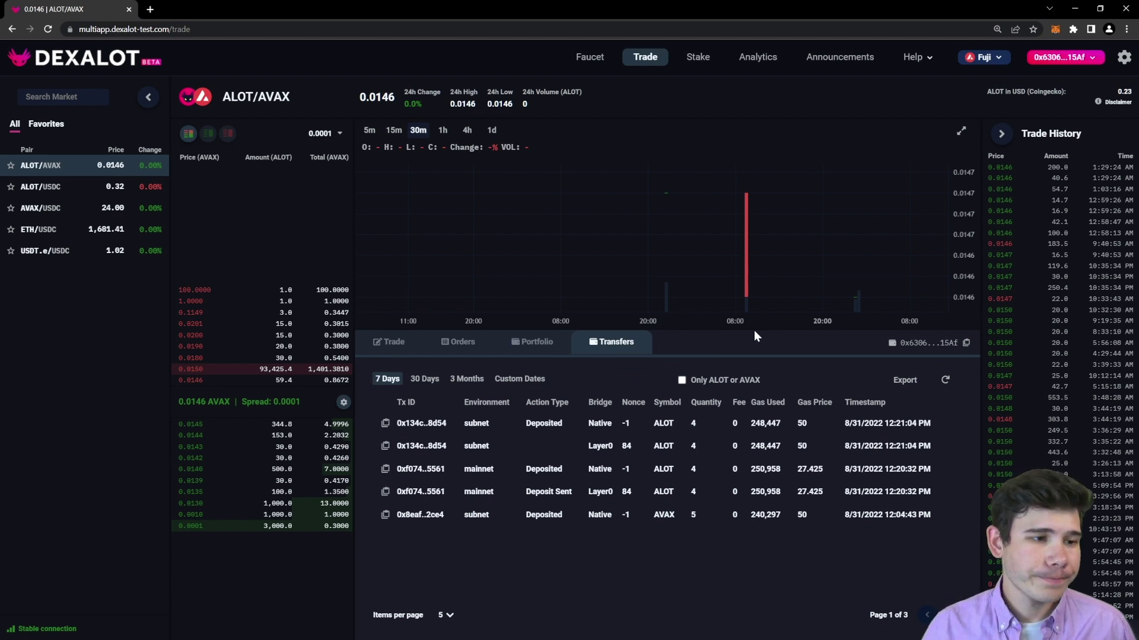
{"action": "left_click", "coordinate": [398, 347]}
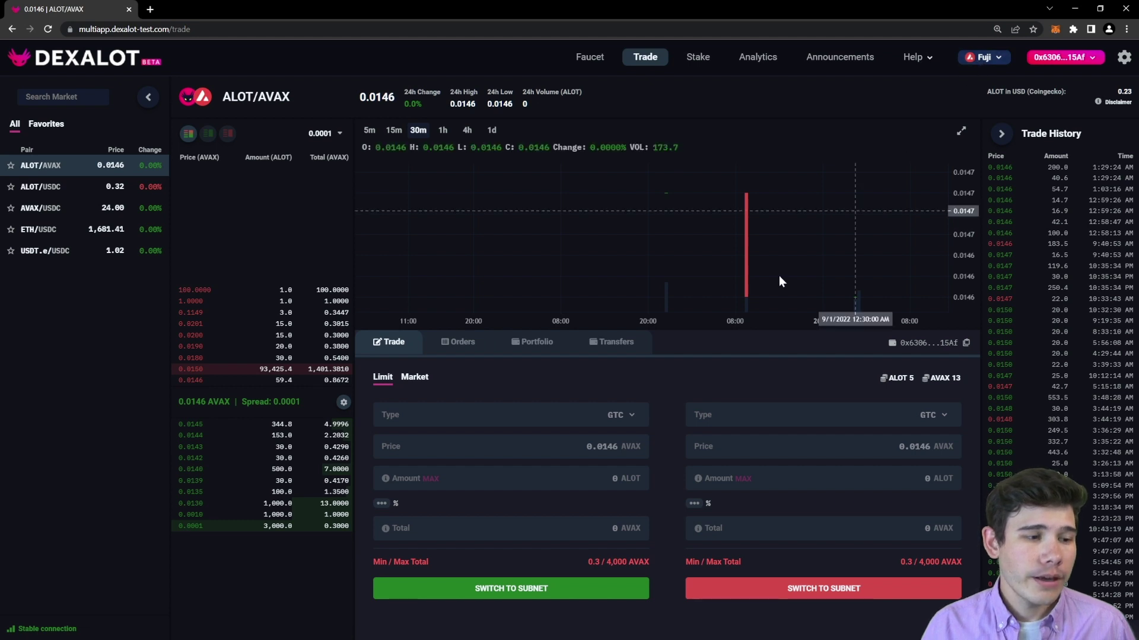
Deposit 1 AVAX to the subnet from the Portfolio AVAX row, approving it in MetaMask.
{"action": "left_click", "coordinate": [549, 347]}
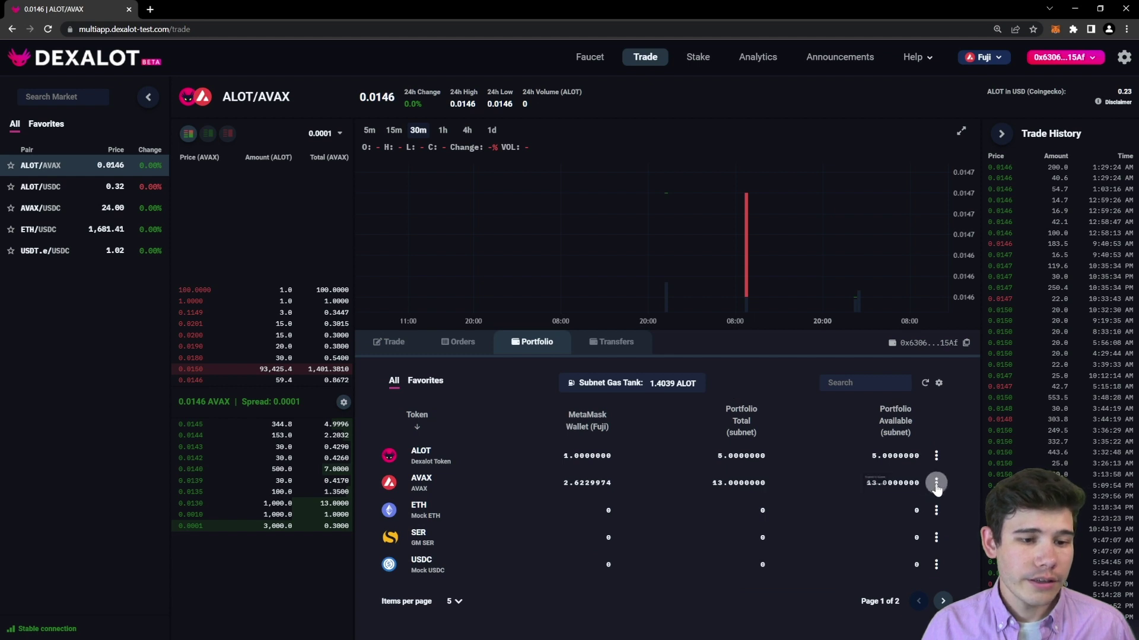
{"action": "left_click", "coordinate": [936, 484]}
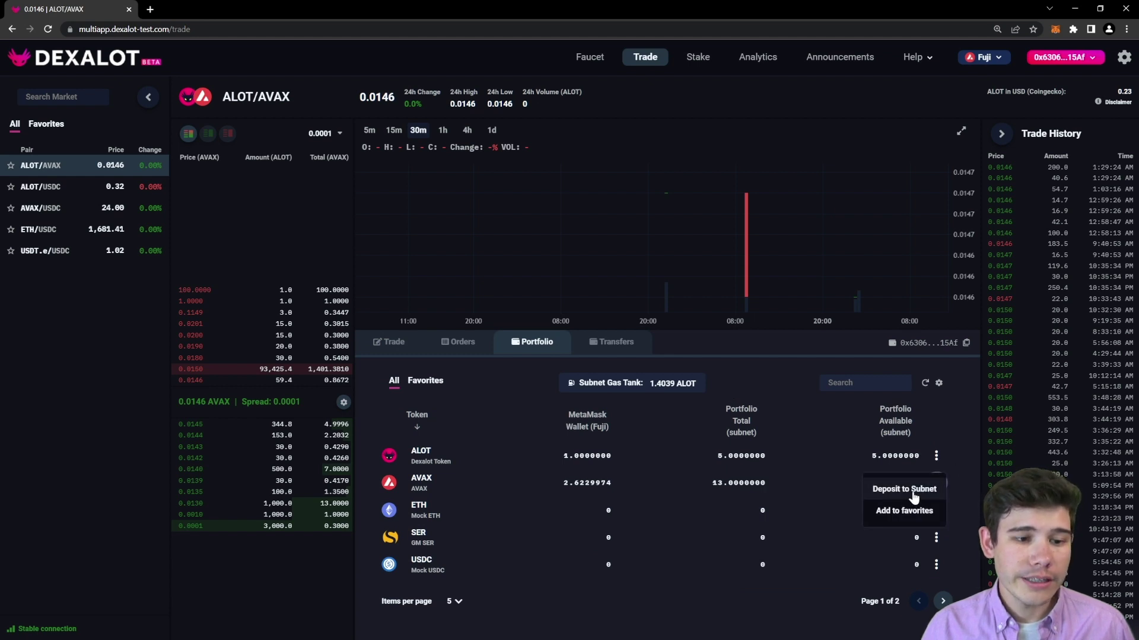
{"action": "left_click", "coordinate": [914, 496]}
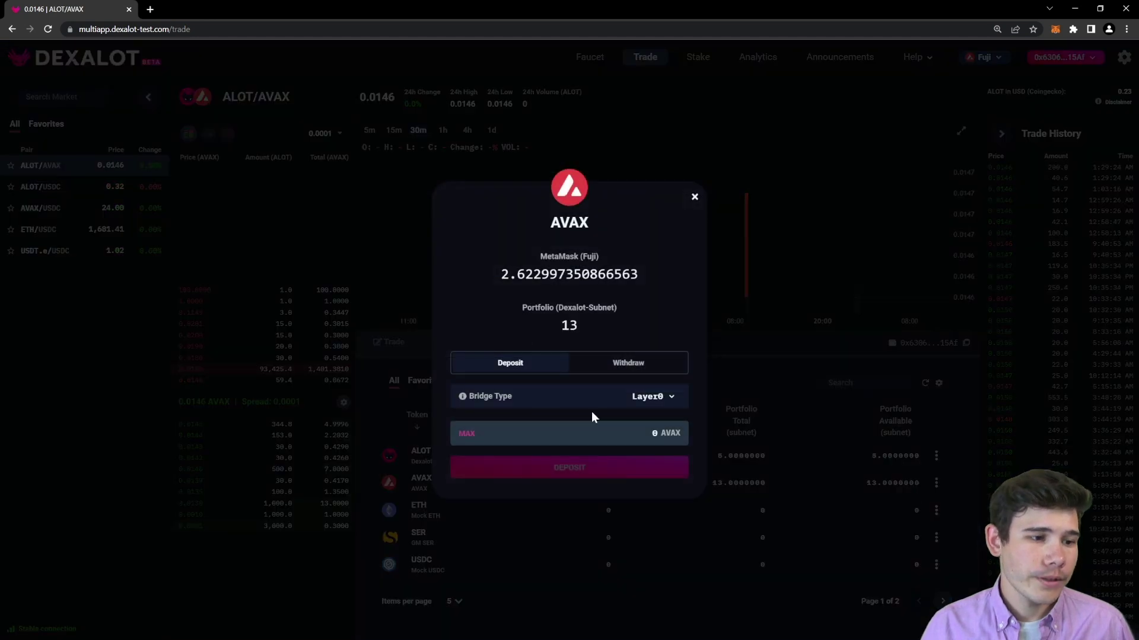
{"action": "left_click", "coordinate": [623, 431]}
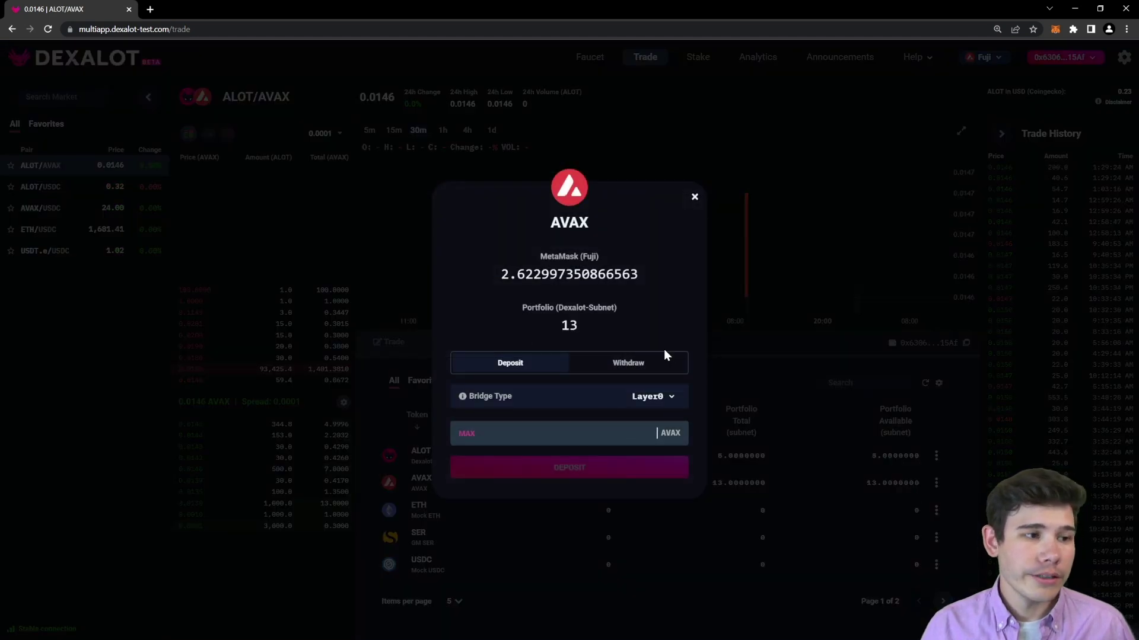
{"action": "type", "text": "1"}
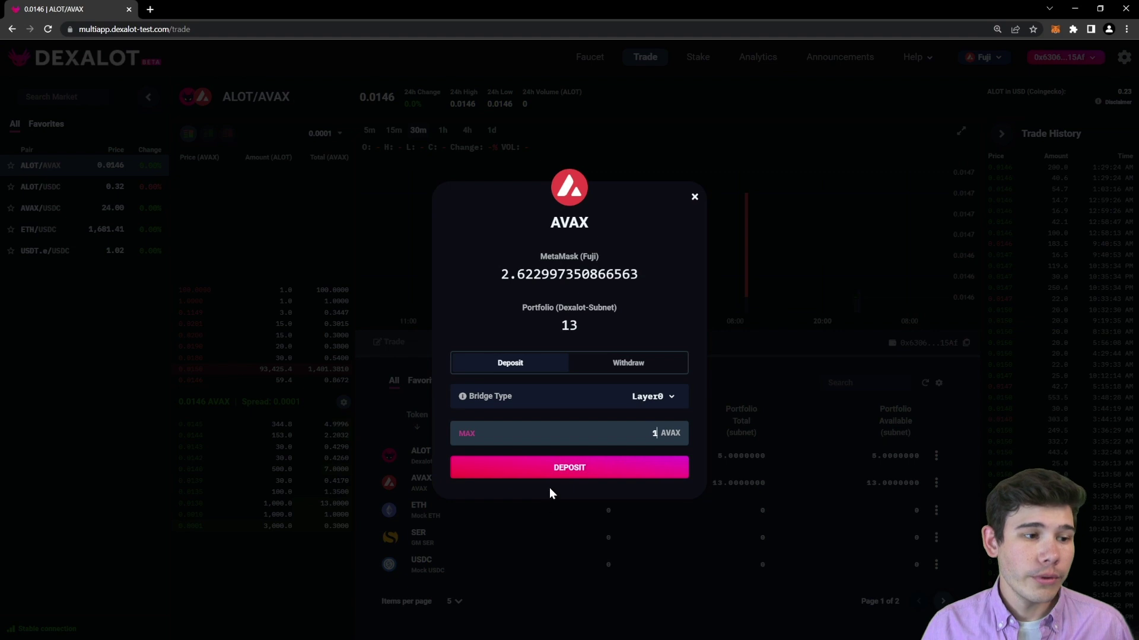
{"action": "left_click", "coordinate": [582, 468]}
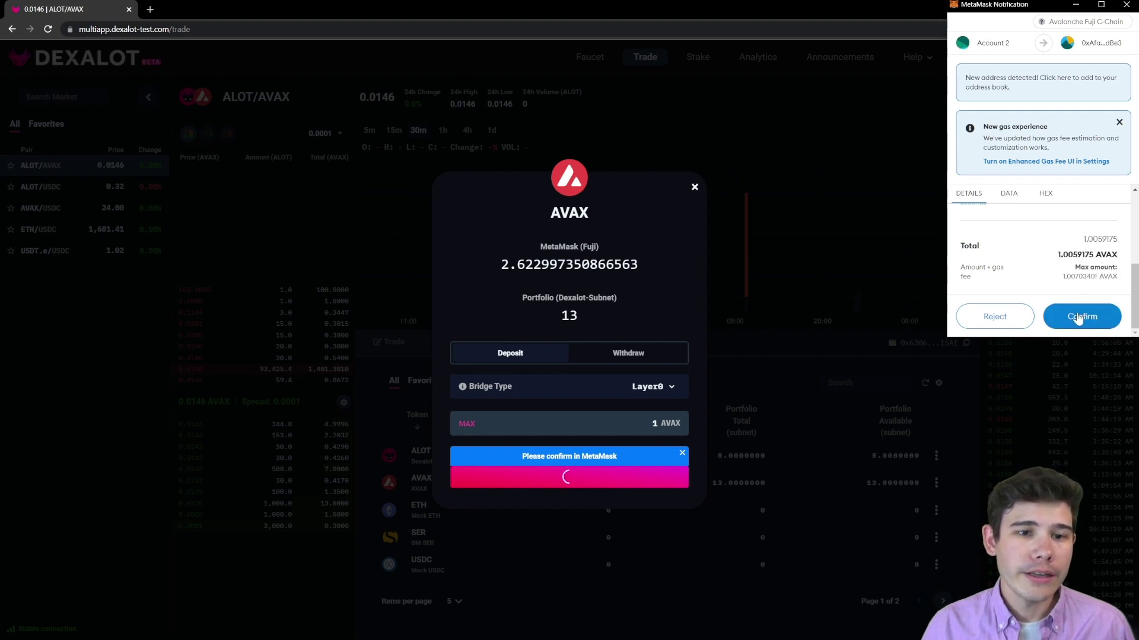
{"action": "left_click", "coordinate": [1079, 319]}
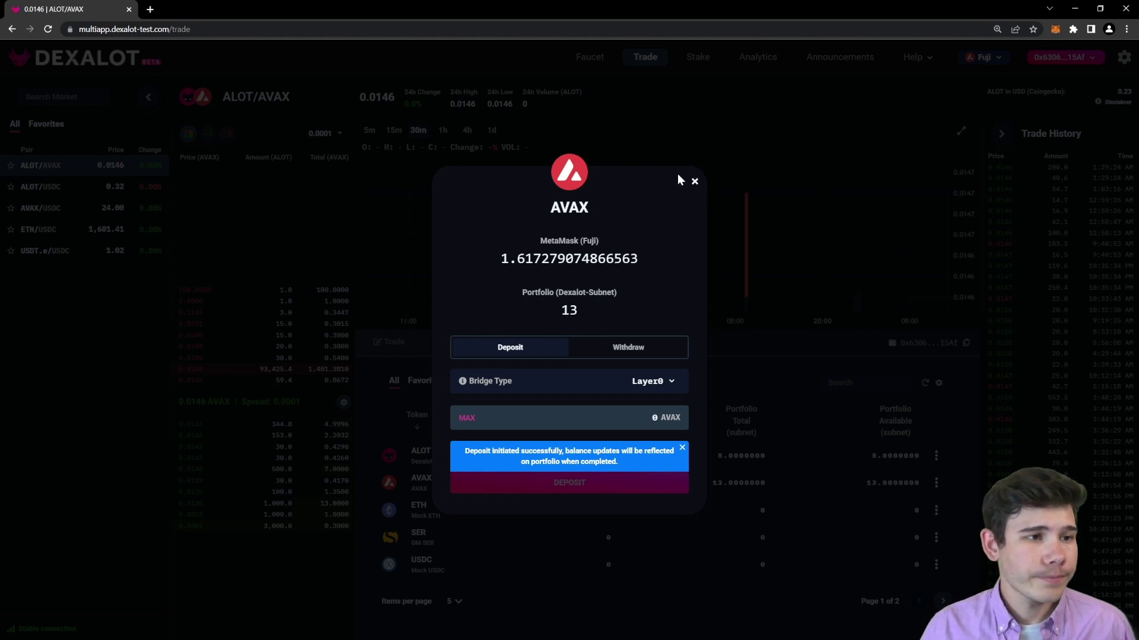
{"action": "left_click", "coordinate": [694, 183]}
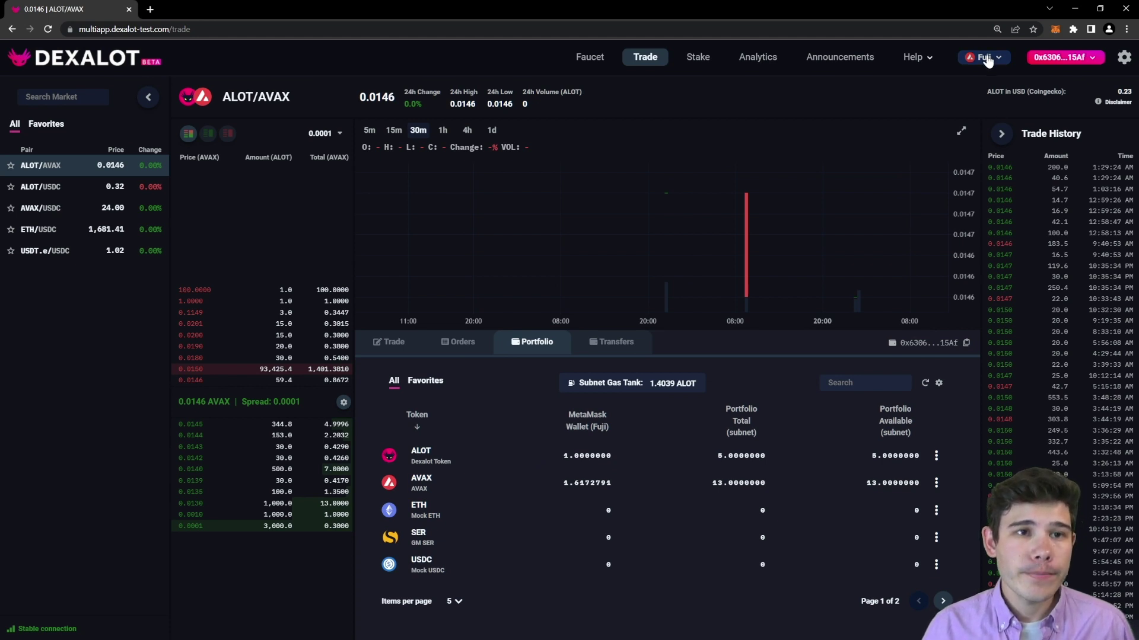
Switch the wallet from Fuji to Dexalot-Subnet and return to the ALOT/AVAX order forms.
{"action": "left_click", "coordinate": [984, 57]}
{"action": "left_click", "coordinate": [633, 366]}
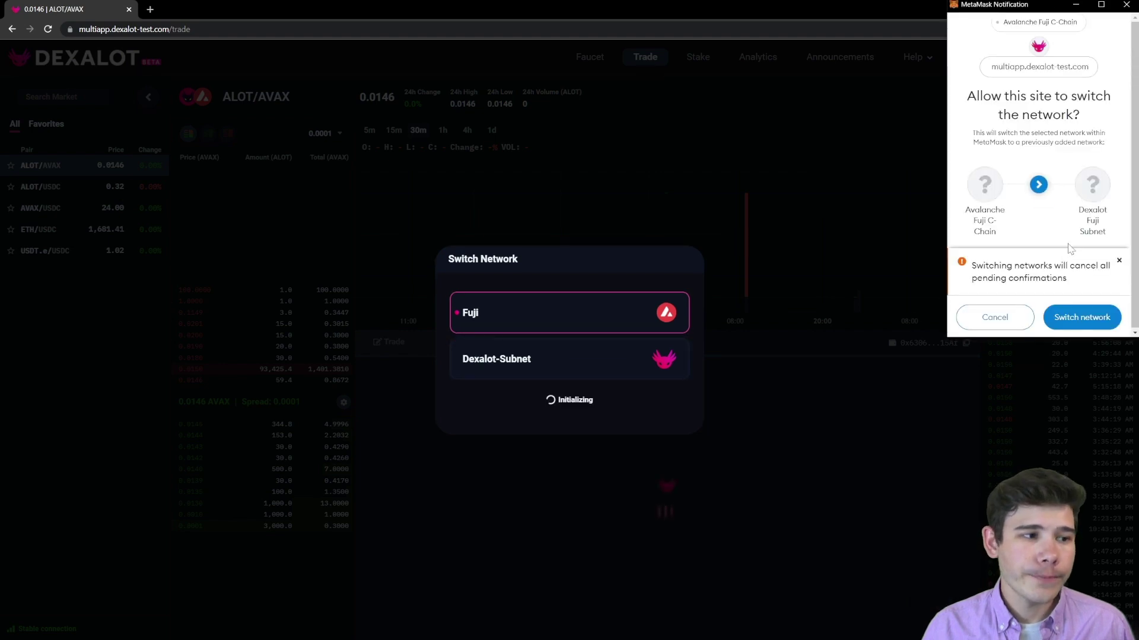
{"action": "left_click", "coordinate": [1067, 321]}
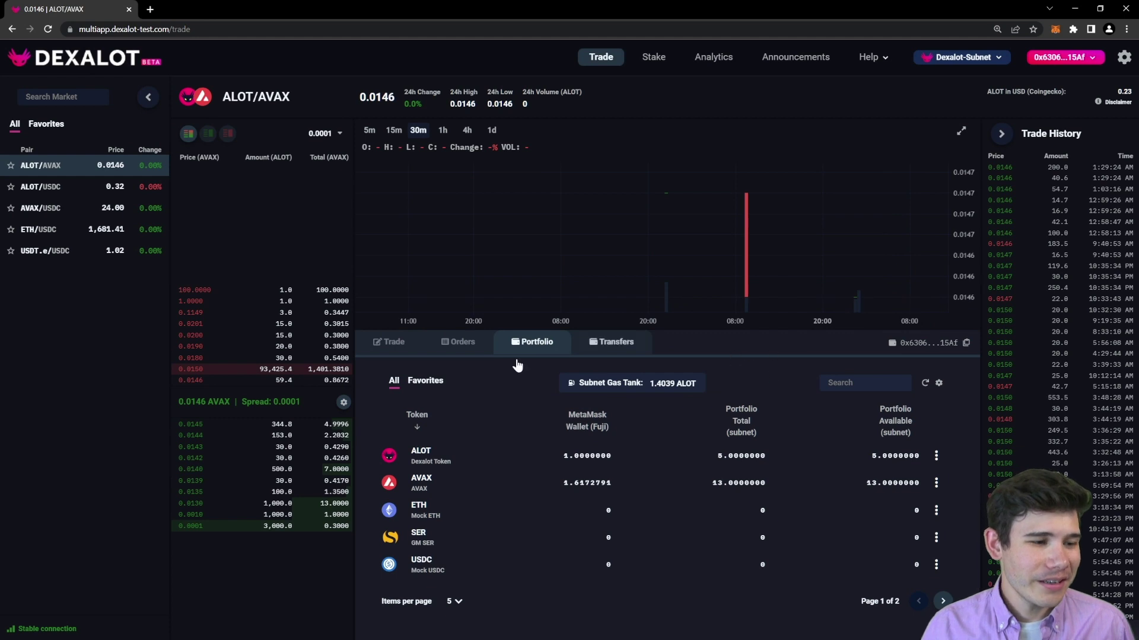
{"action": "left_click", "coordinate": [935, 456]}
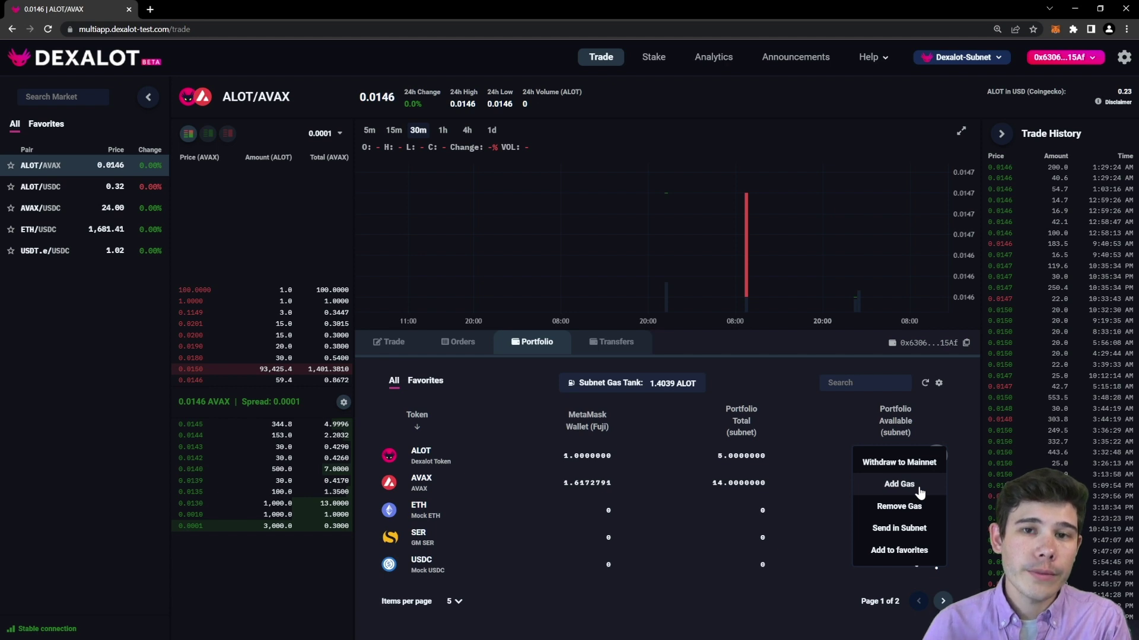
{"action": "left_click", "coordinate": [800, 393]}
{"action": "left_click", "coordinate": [392, 342]}
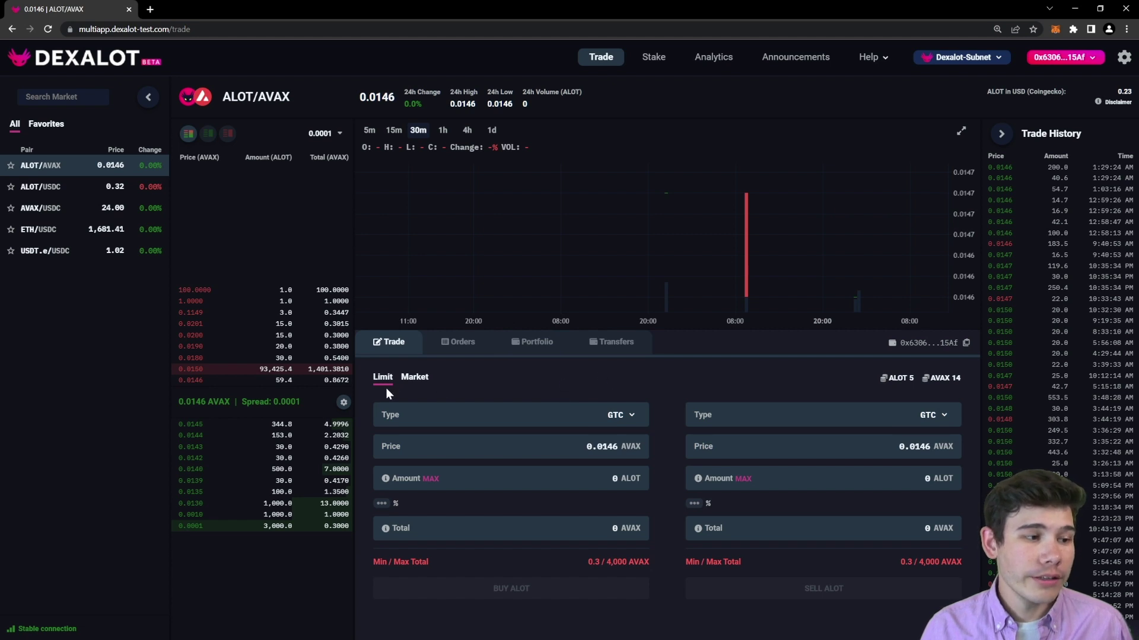
Keep the order as a limit order with good-till-cancel time in force.
{"action": "left_click", "coordinate": [411, 379]}
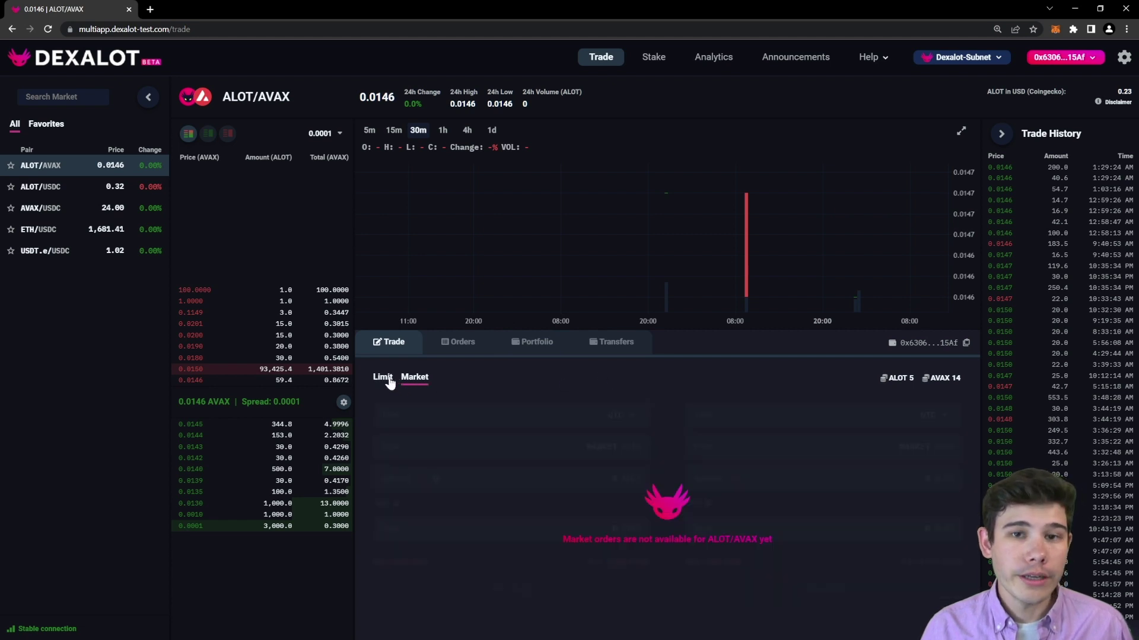
{"action": "left_click", "coordinate": [383, 379]}
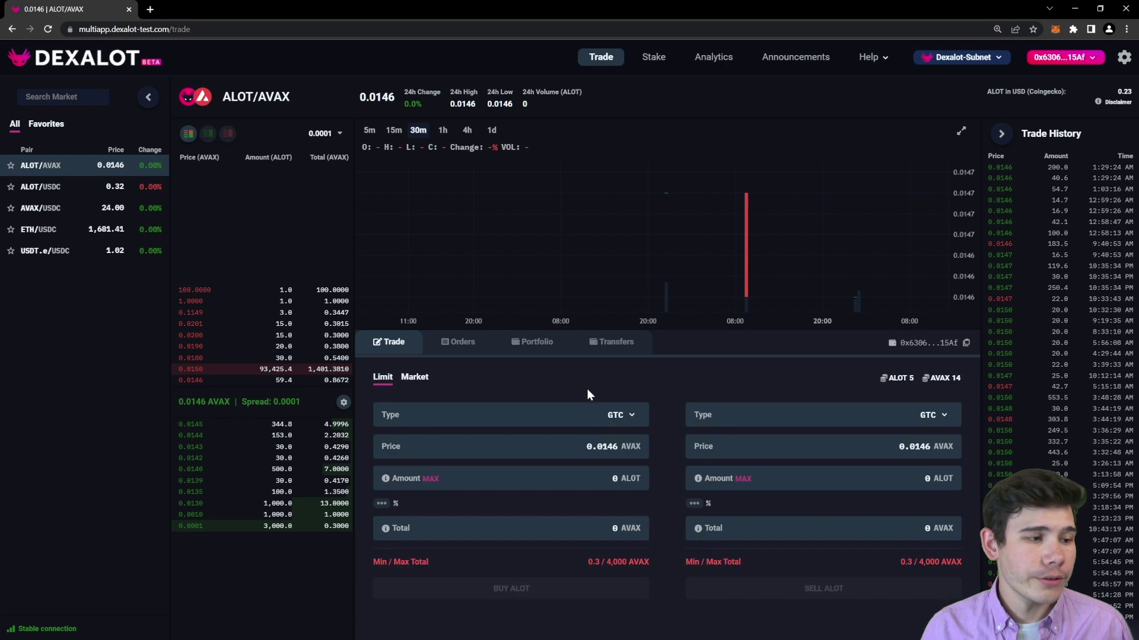
{"action": "left_click", "coordinate": [625, 418]}
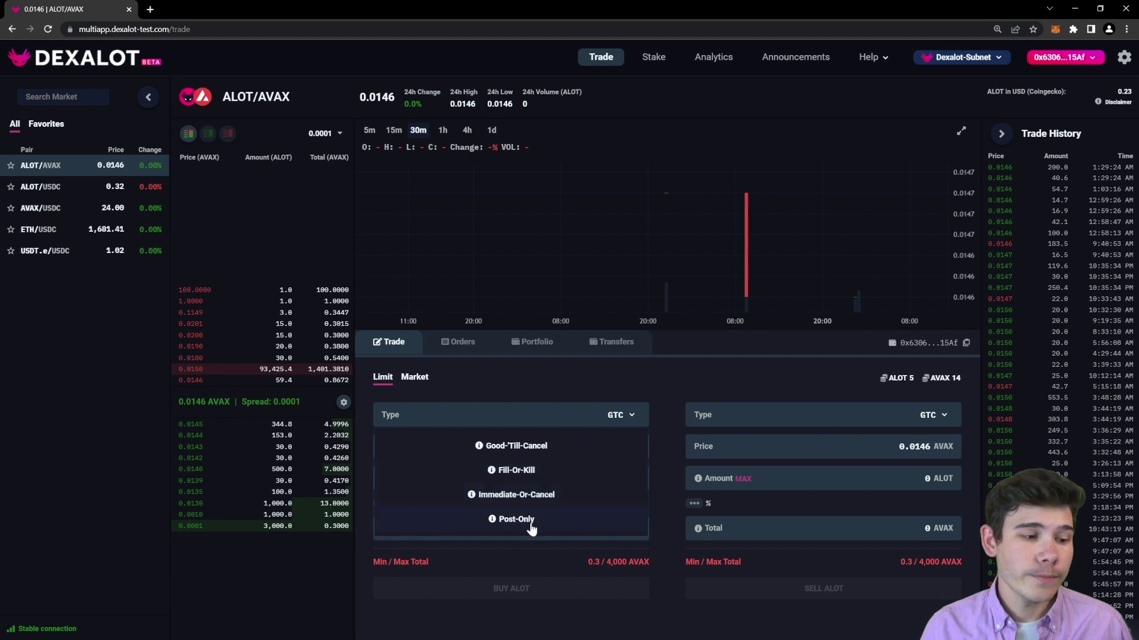
{"action": "mouse_move", "coordinate": [529, 527]}
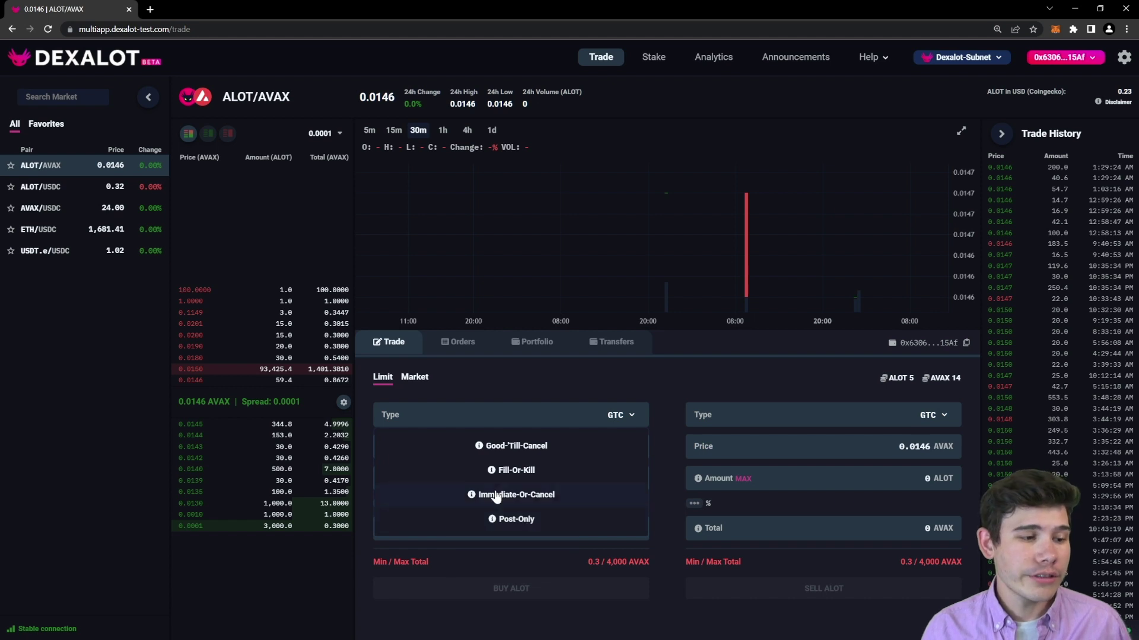
{"action": "mouse_move", "coordinate": [495, 497]}
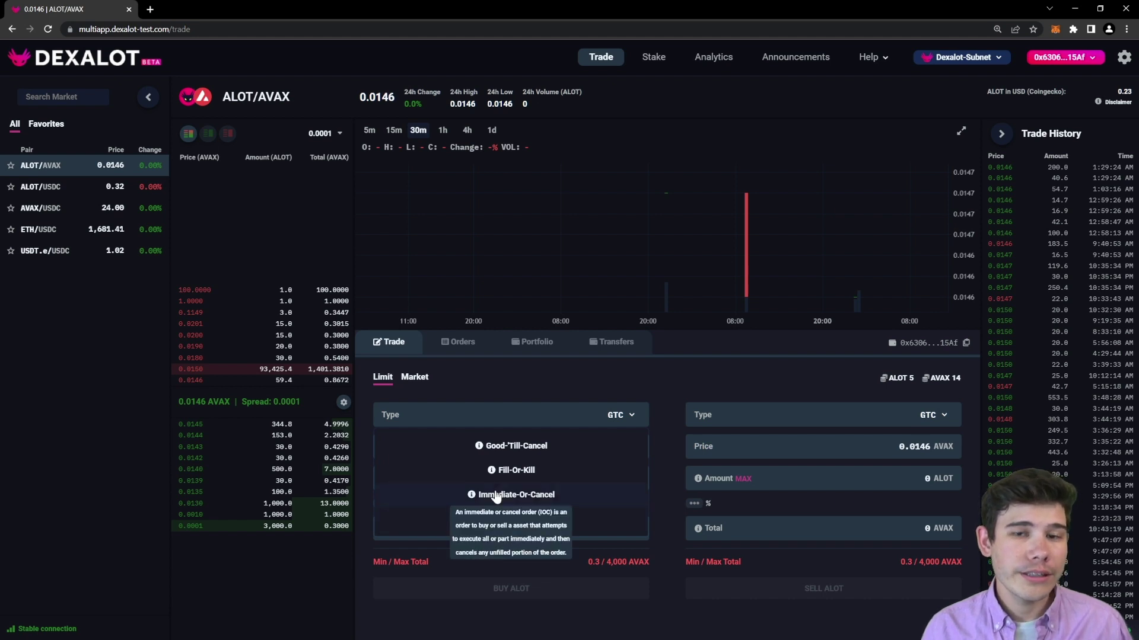
{"action": "left_click", "coordinate": [645, 385]}
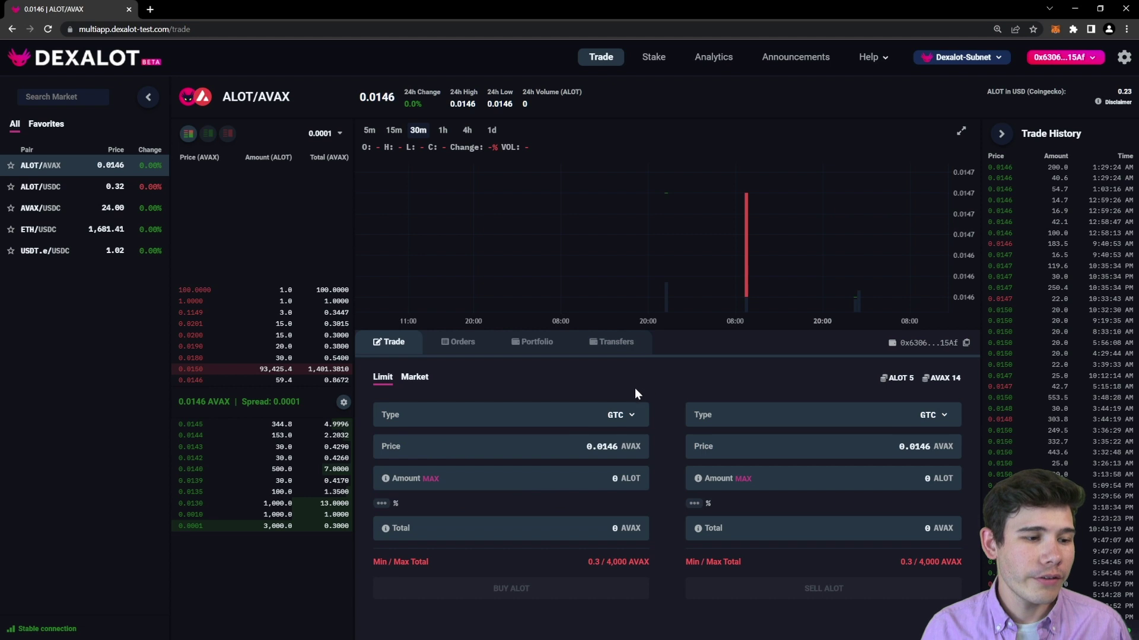
Buy 300 ALOT at 0.014 AVAX from the order book, approving it in MetaMask.
{"action": "mouse_move", "coordinate": [223, 452]}
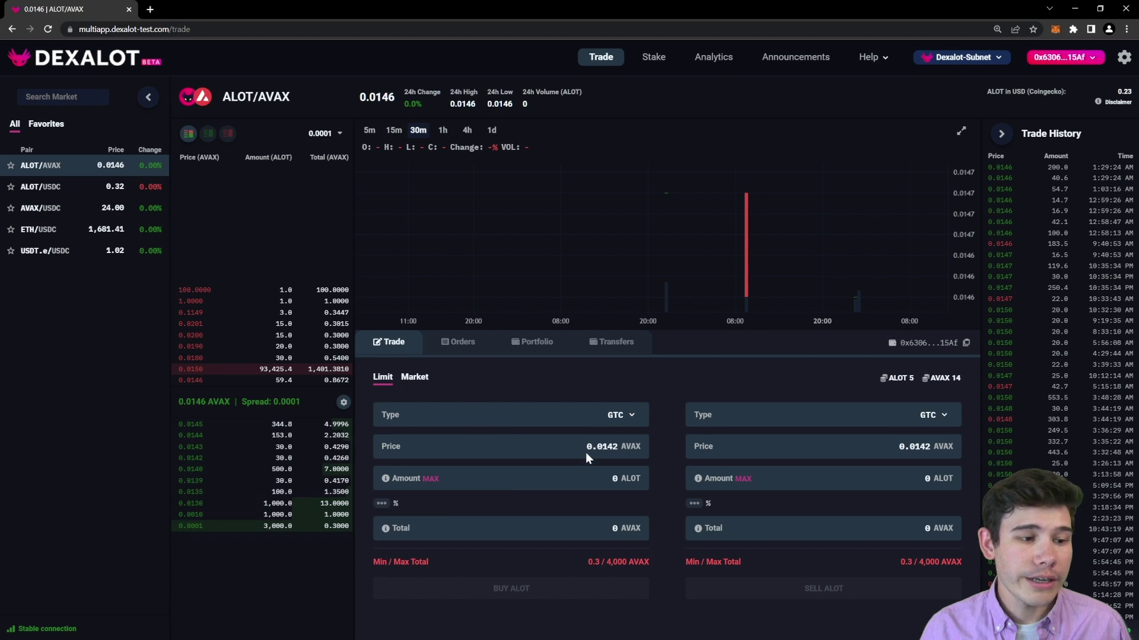
{"action": "left_click", "coordinate": [205, 472]}
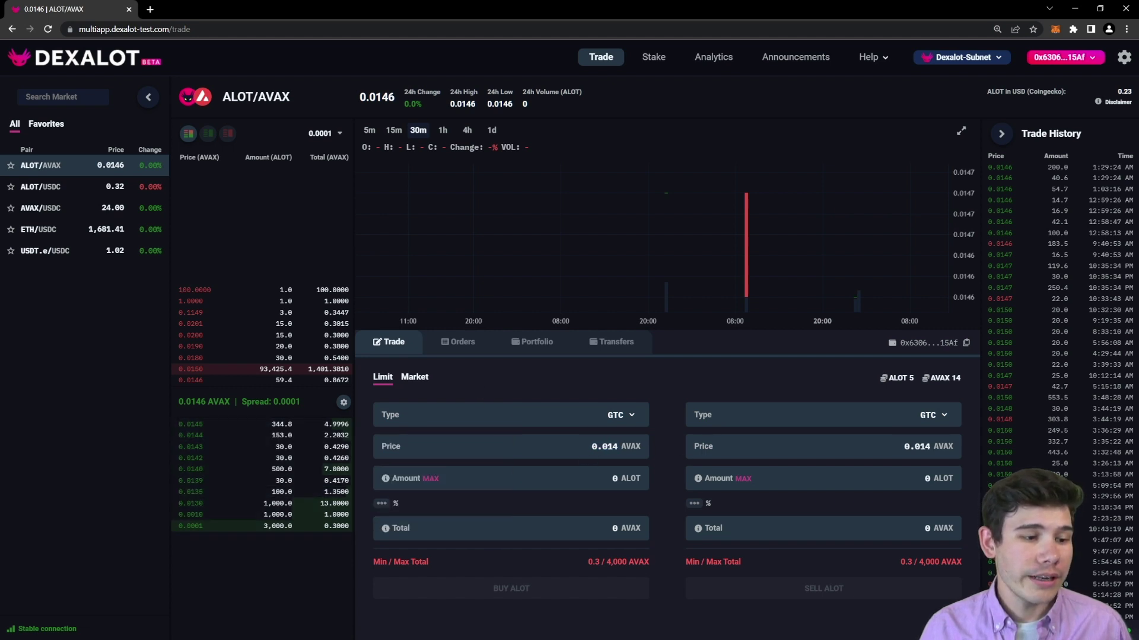
{"action": "left_click", "coordinate": [615, 478]}
{"action": "type", "text": "300"}
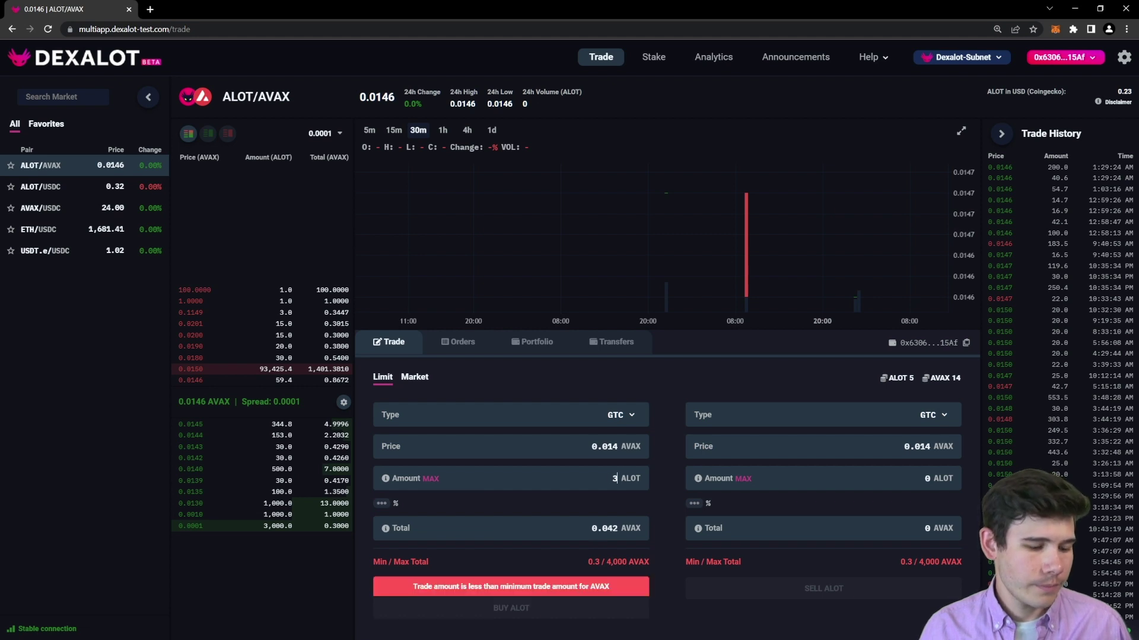
{"action": "left_click", "coordinate": [536, 590]}
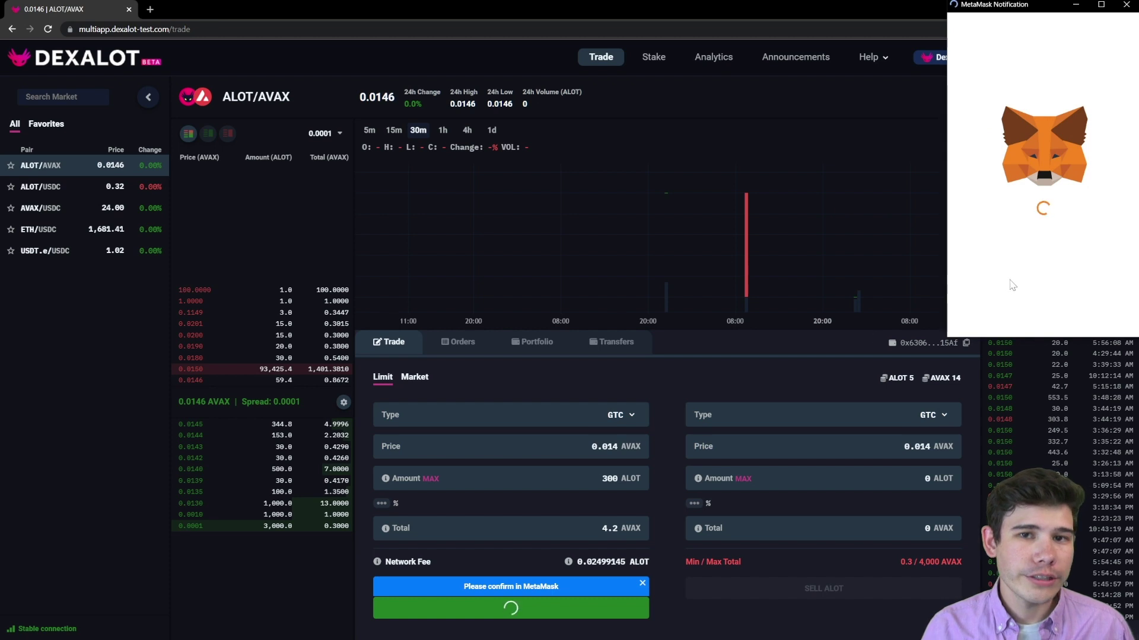
{"action": "scroll", "coordinate": [1062, 271], "scroll_direction": "down", "scroll_amount": 5}
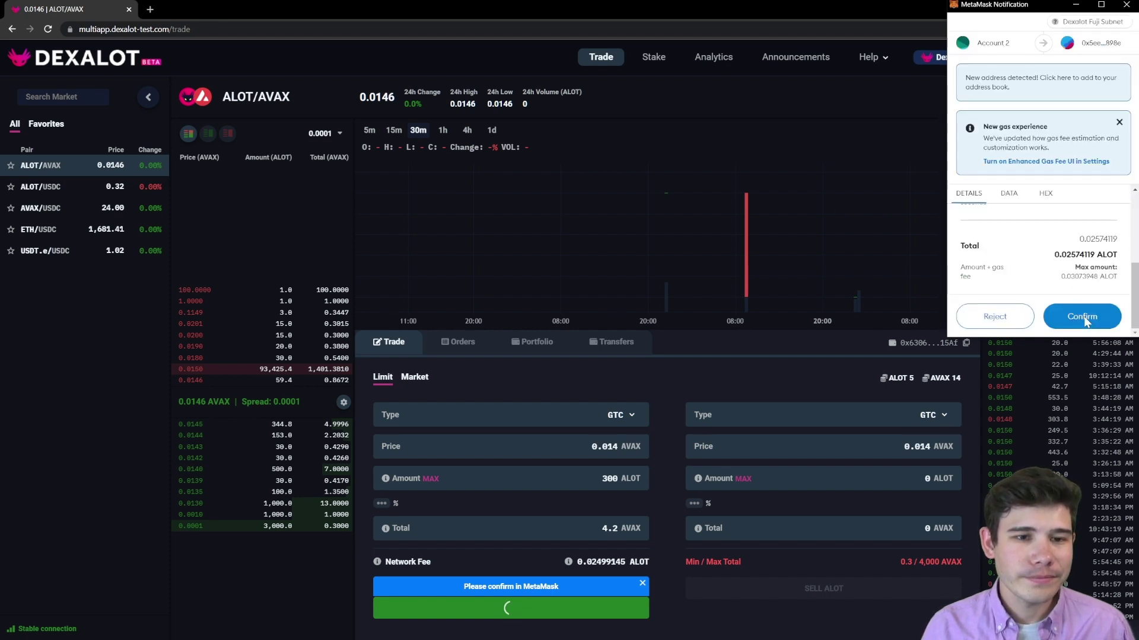
{"action": "left_click", "coordinate": [1082, 317]}
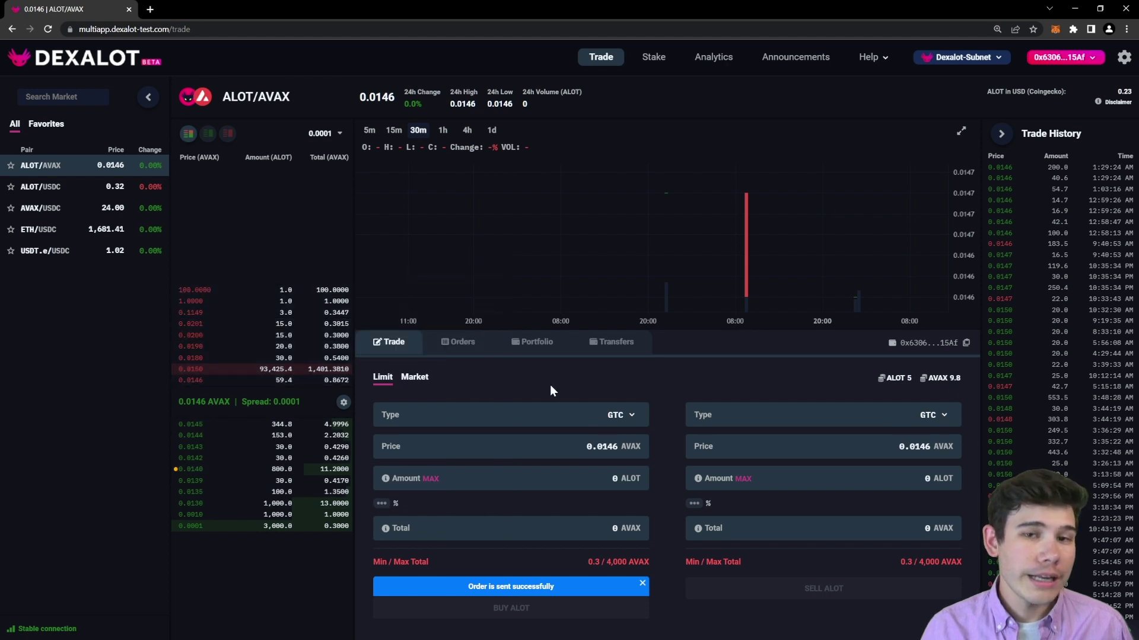
Inspect the open 300 ALOT order's replace form and details, and check closed orders.
{"action": "left_click", "coordinate": [454, 355]}
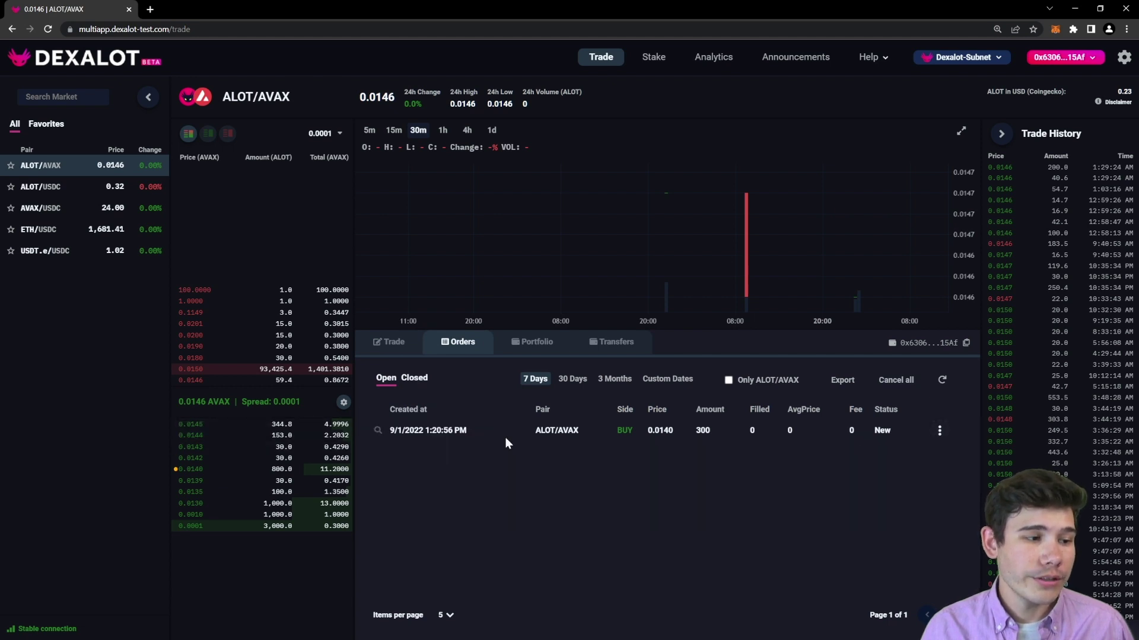
{"action": "left_click", "coordinate": [939, 432]}
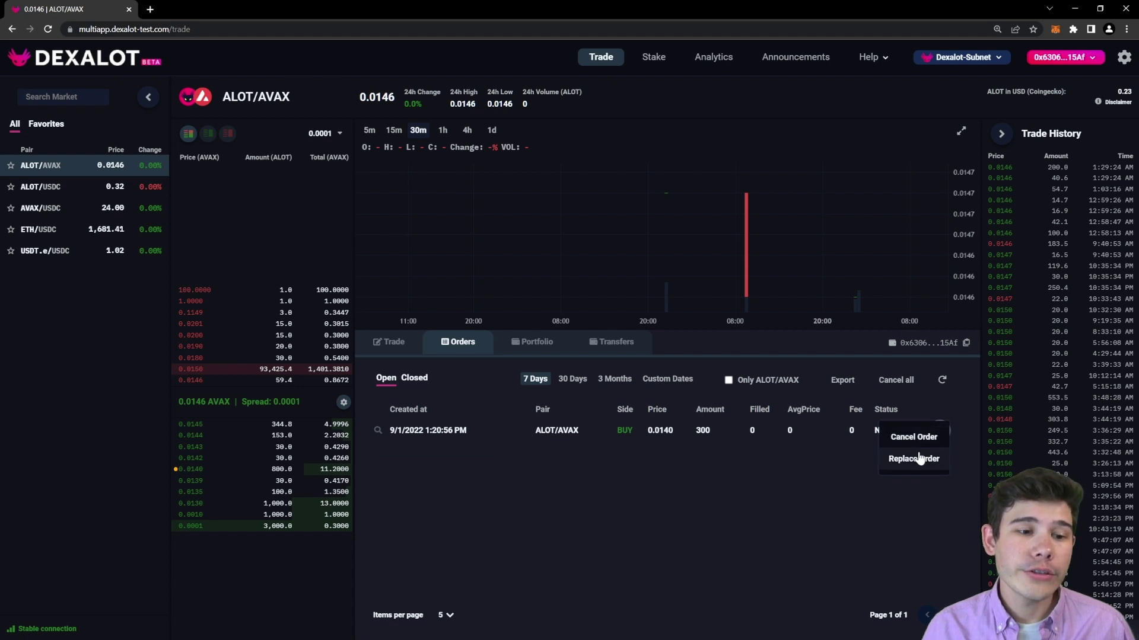
{"action": "left_click", "coordinate": [916, 459]}
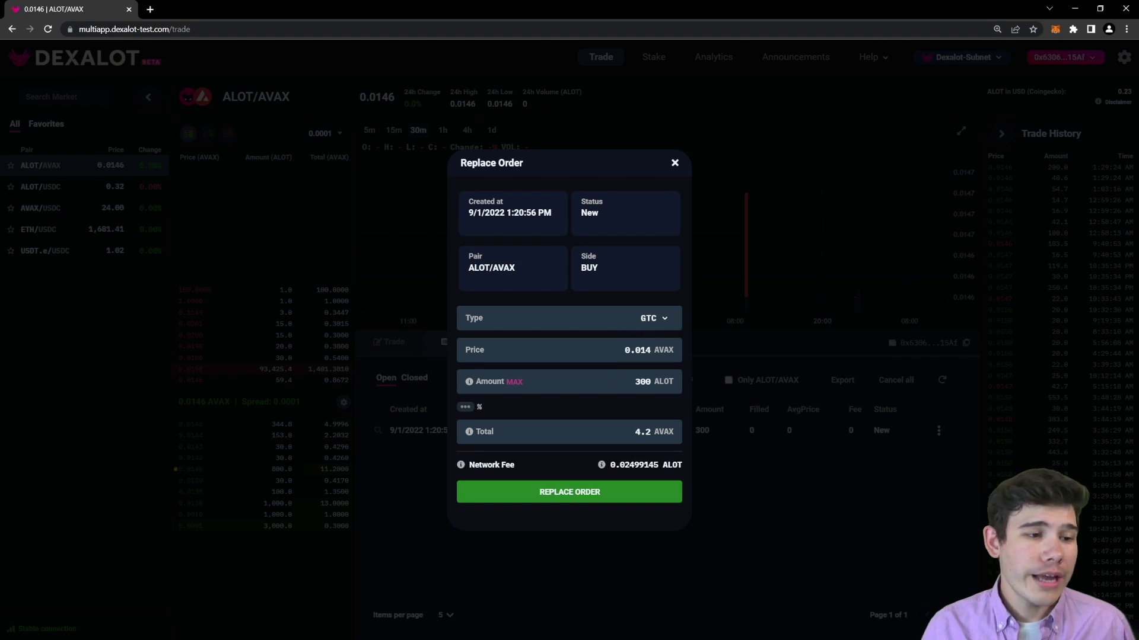
{"action": "left_click", "coordinate": [674, 164]}
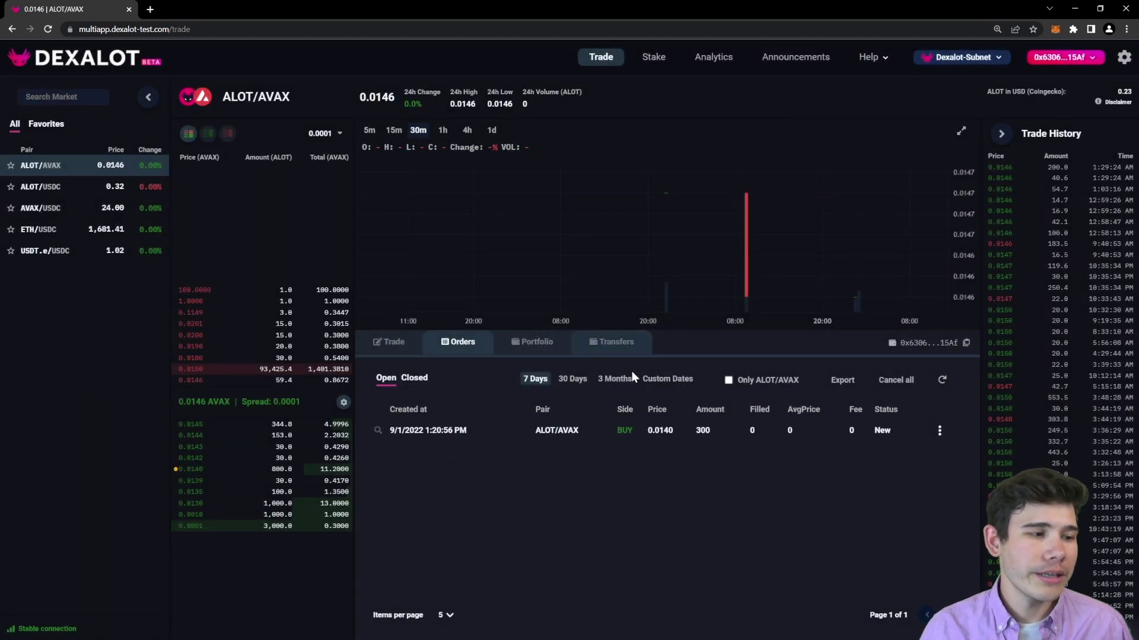
{"action": "left_click", "coordinate": [377, 431]}
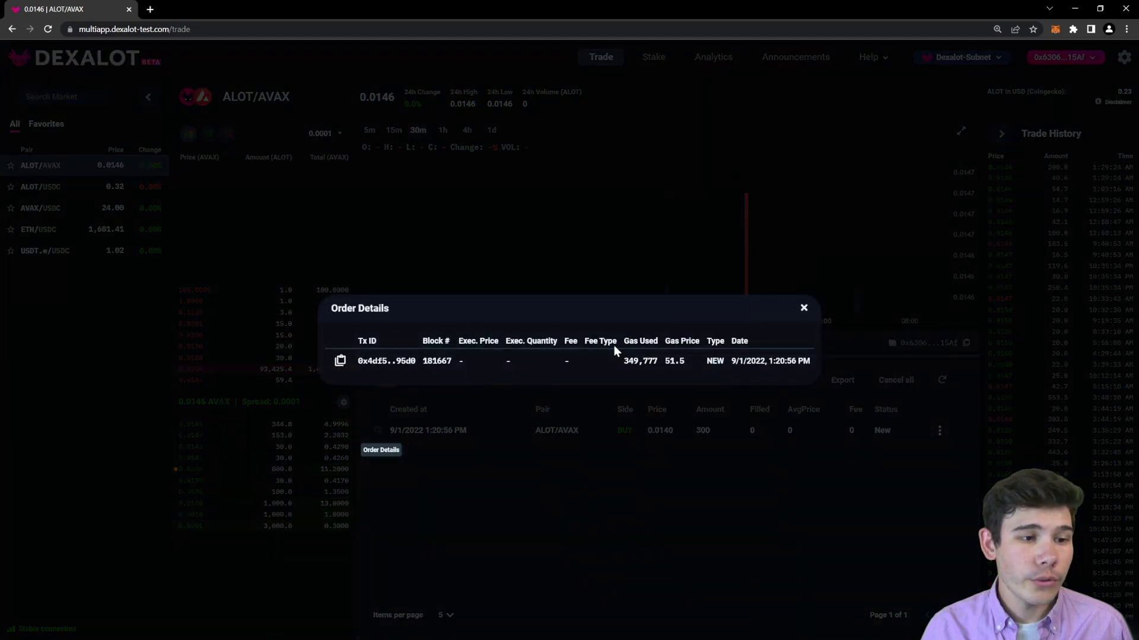
{"action": "left_click", "coordinate": [805, 309]}
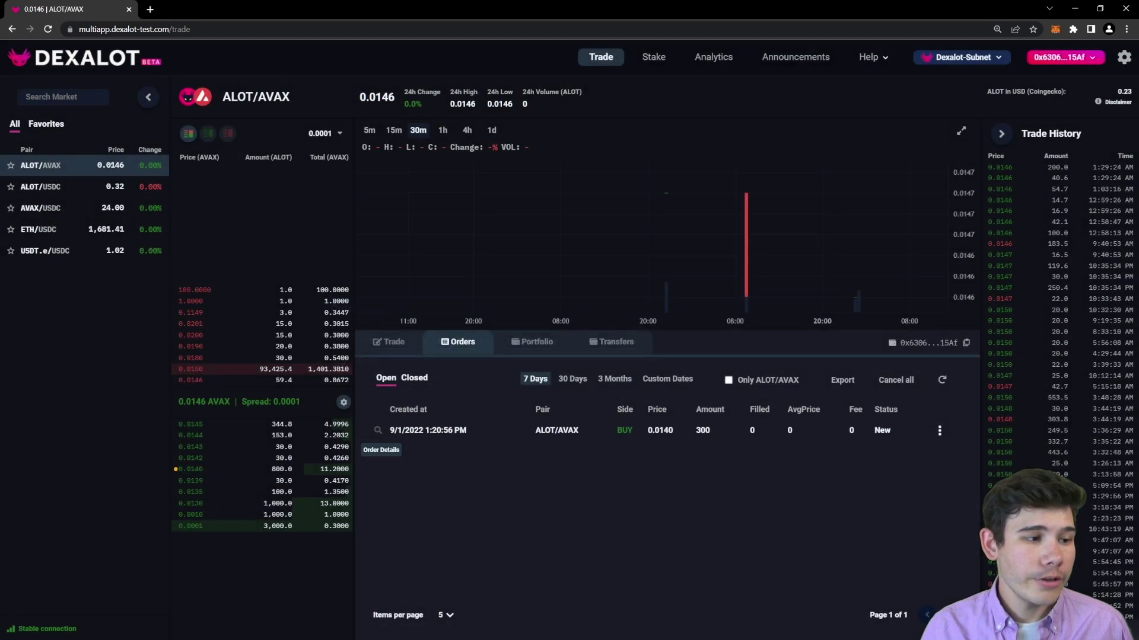
{"action": "left_click", "coordinate": [414, 378]}
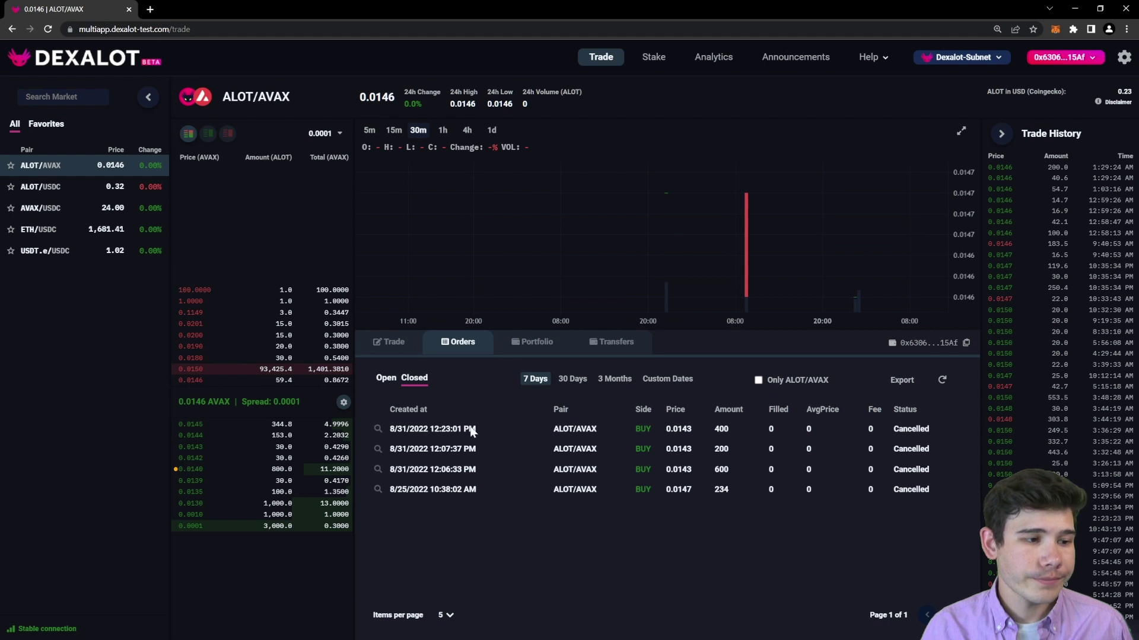
{"action": "left_click", "coordinate": [386, 387]}
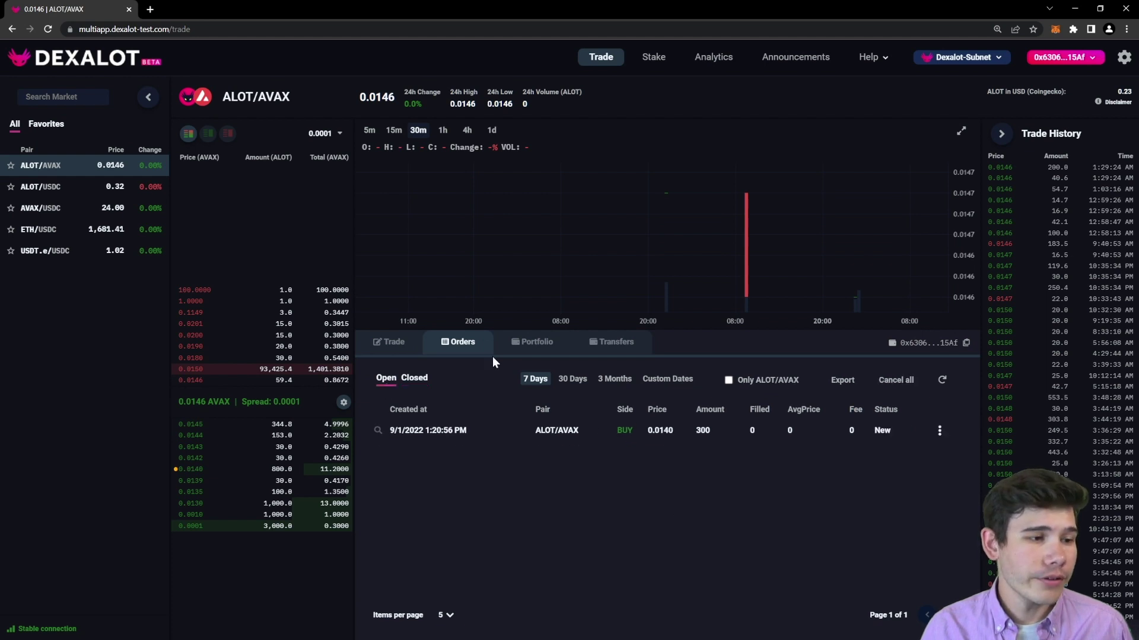
Check portfolio balances and transfer history, opening the 1 AVAX deposit in the explorer.
{"action": "left_click", "coordinate": [560, 353]}
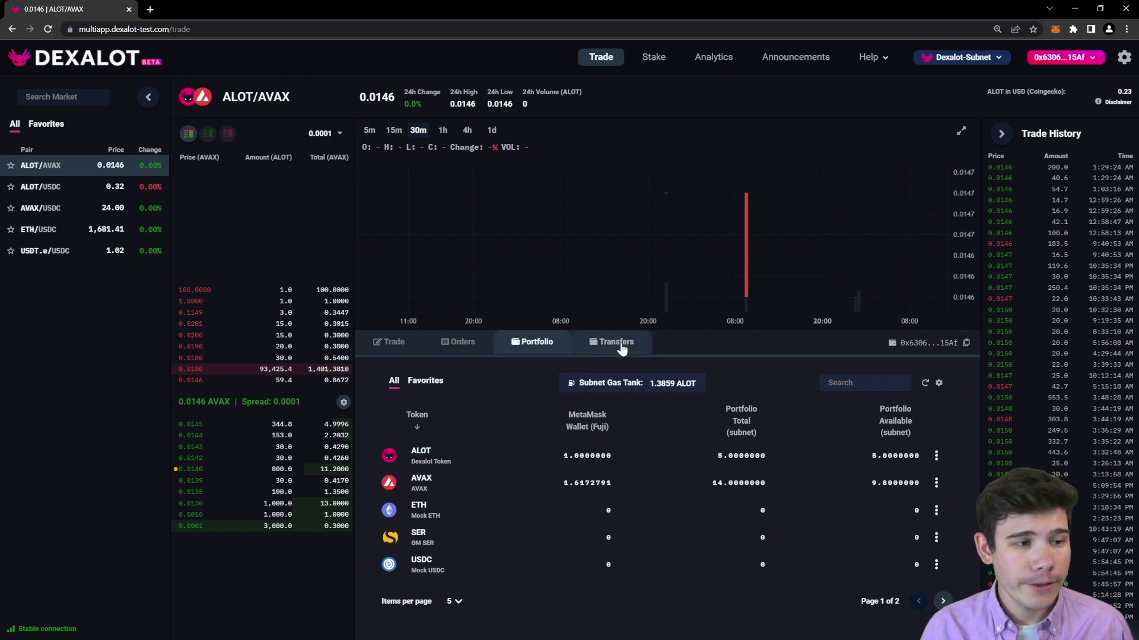
{"action": "left_click", "coordinate": [622, 348]}
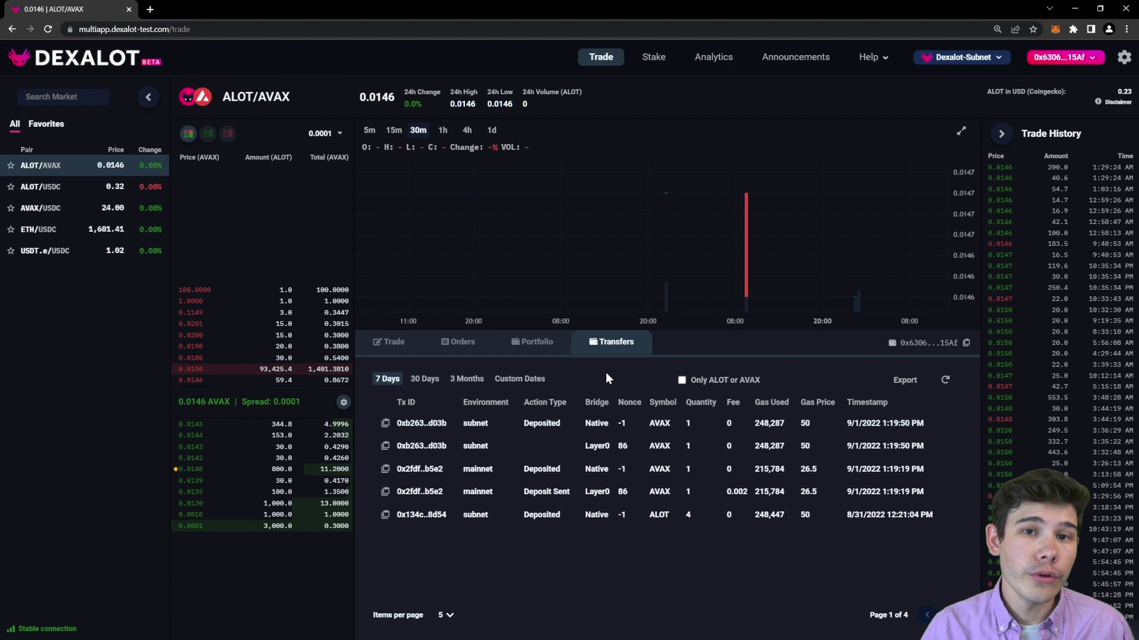
{"action": "left_click", "coordinate": [421, 423]}
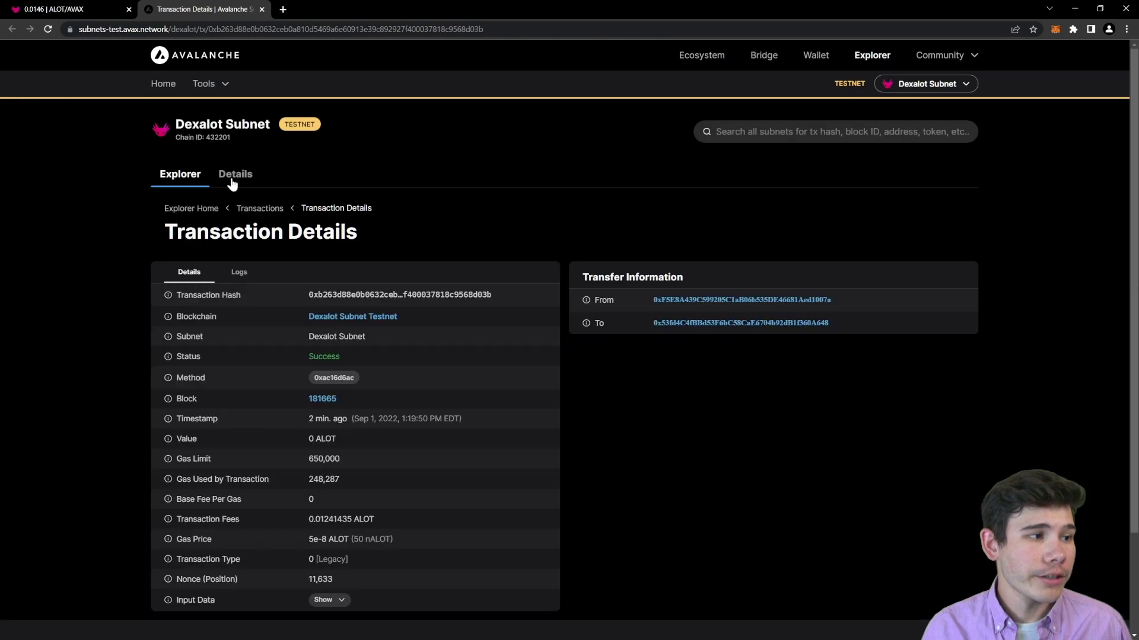
{"action": "scroll", "coordinate": [369, 261], "scroll_direction": "down", "scroll_amount": 1}
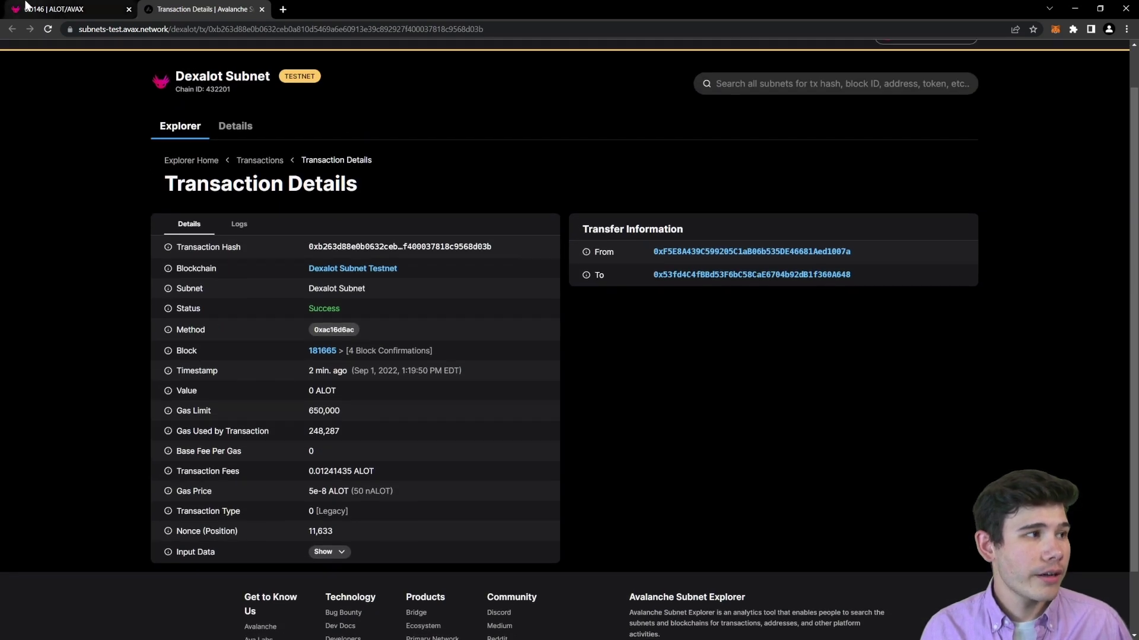
{"action": "left_click", "coordinate": [26, 6]}
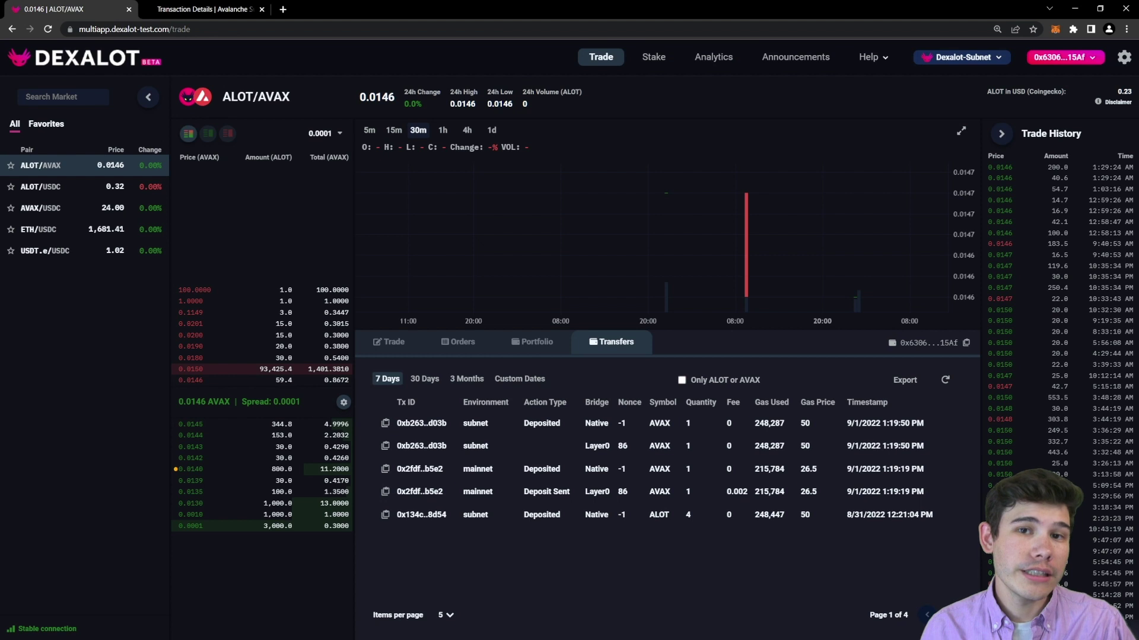
Show the ALOT/AVAX limit order forms with 5 ALOT and 9.8 AVAX available.
{"action": "left_click", "coordinate": [391, 342]}
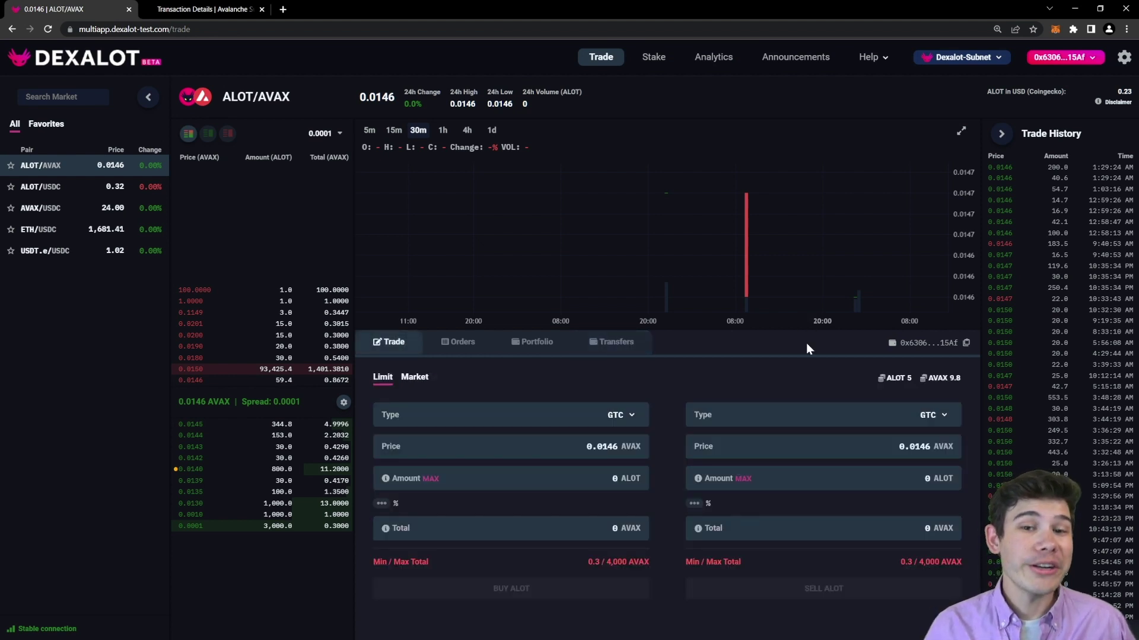